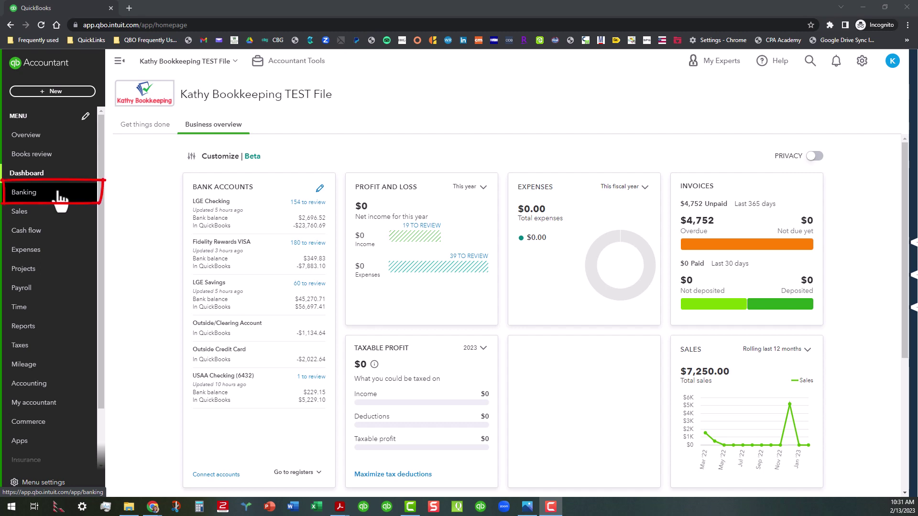
Open Banking for LGE Checking with the left menu collapsed, and check the Link account options.
{"action": "left_click", "coordinate": [61, 196]}
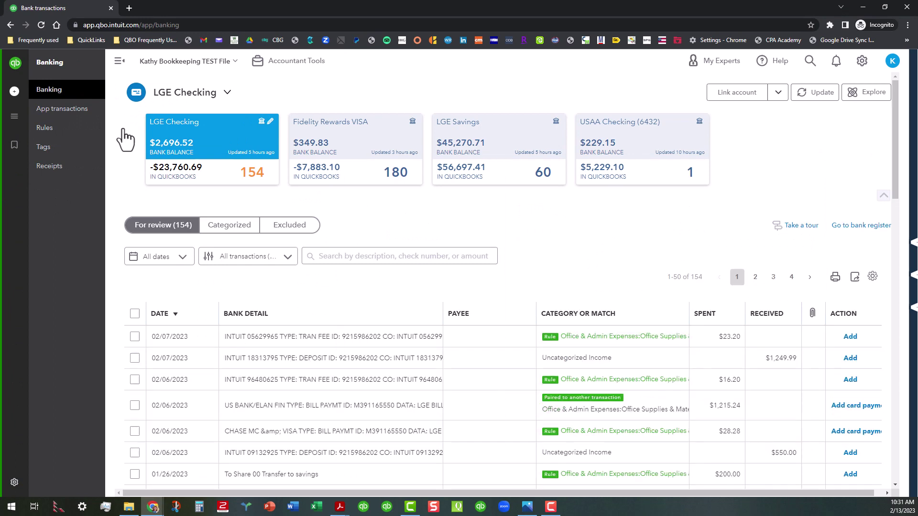
{"action": "left_click", "coordinate": [119, 63]}
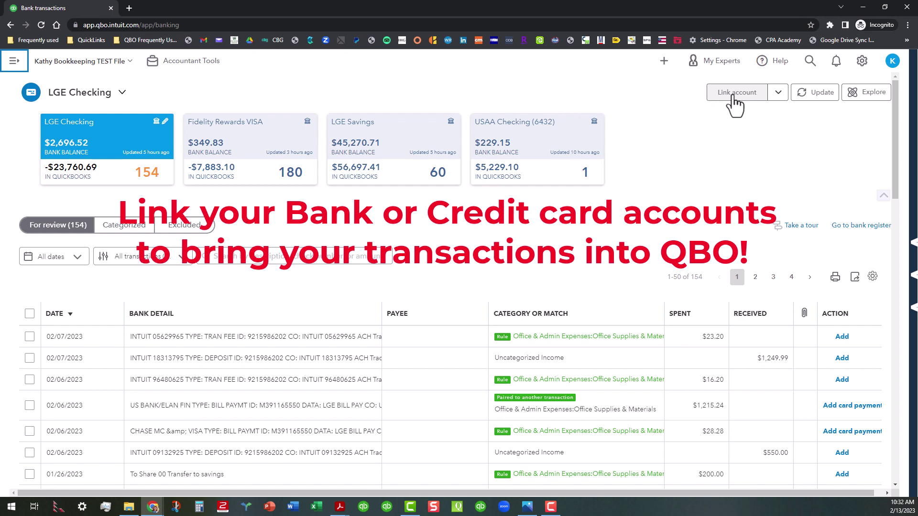
{"action": "left_click", "coordinate": [778, 94]}
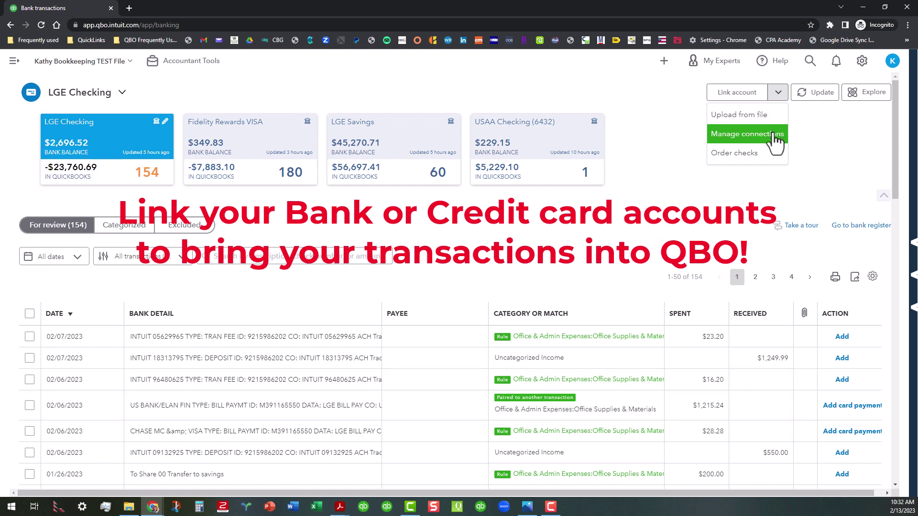
{"action": "left_click", "coordinate": [824, 117]}
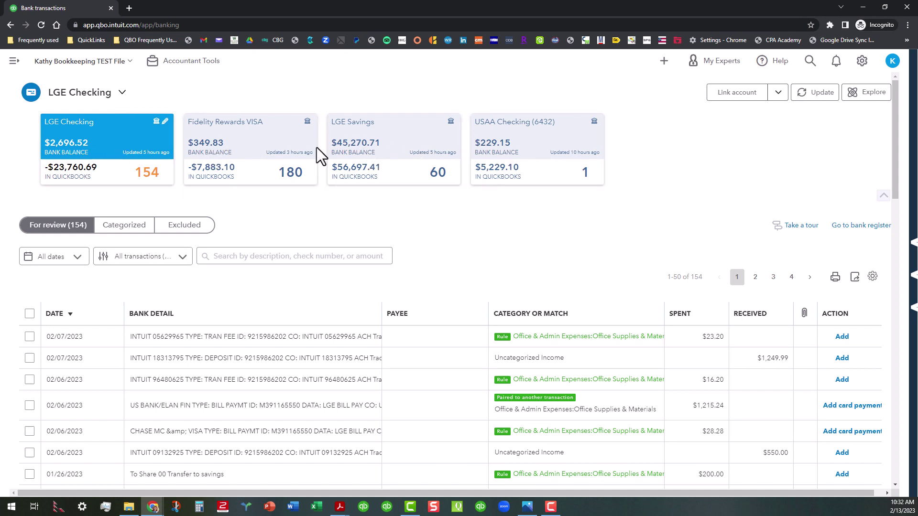
{"action": "left_click", "coordinate": [259, 161]}
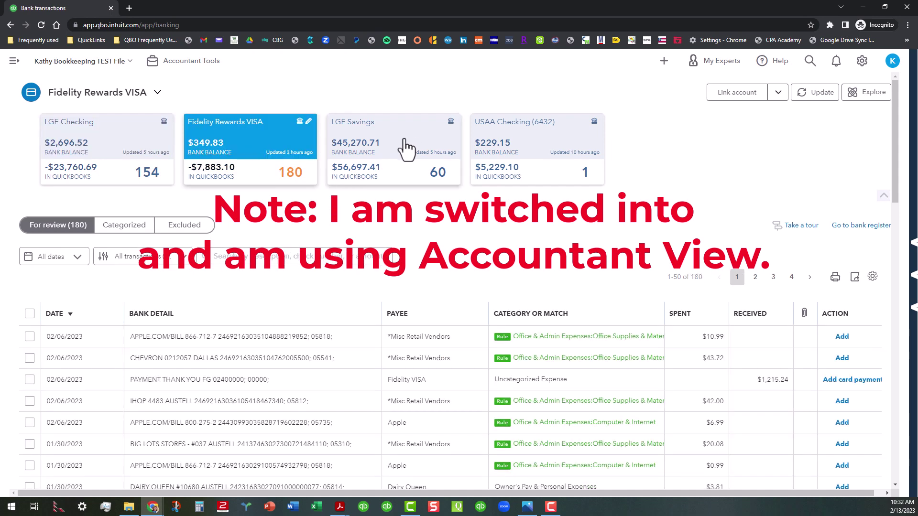
{"action": "left_click", "coordinate": [408, 148]}
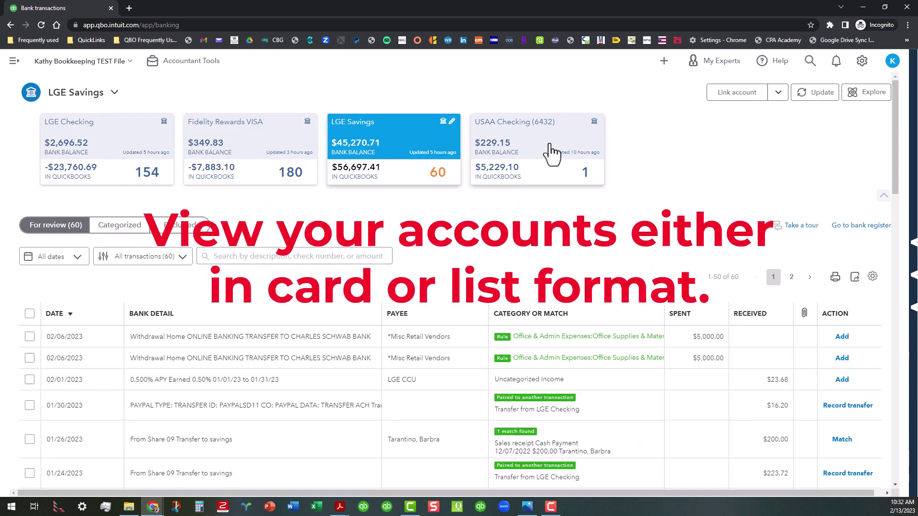
{"action": "left_click", "coordinate": [551, 153]}
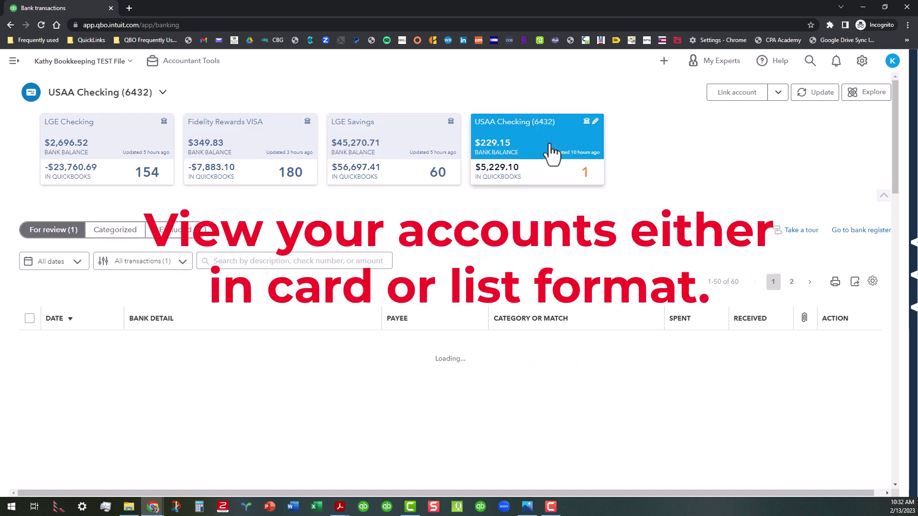
Check the bank account list, then collapse and re-expand the row of account cards.
{"action": "left_click", "coordinate": [164, 98]}
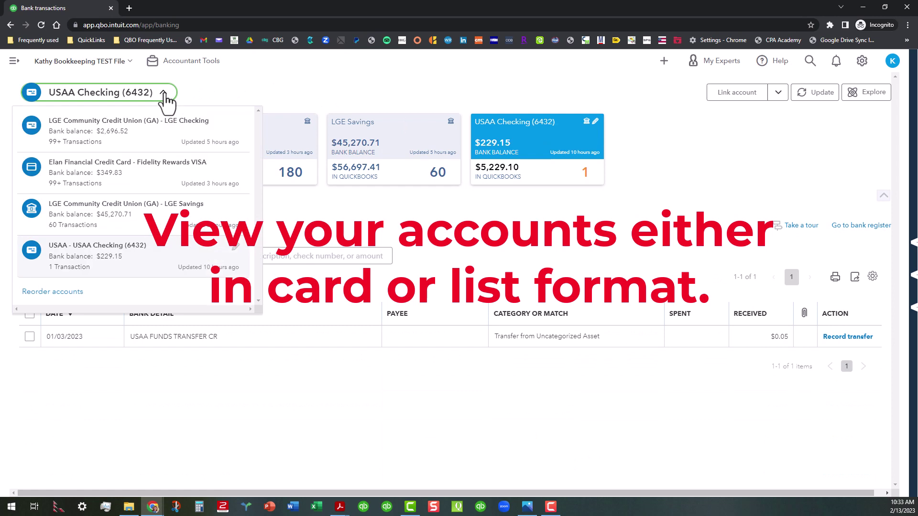
{"action": "left_click", "coordinate": [326, 65]}
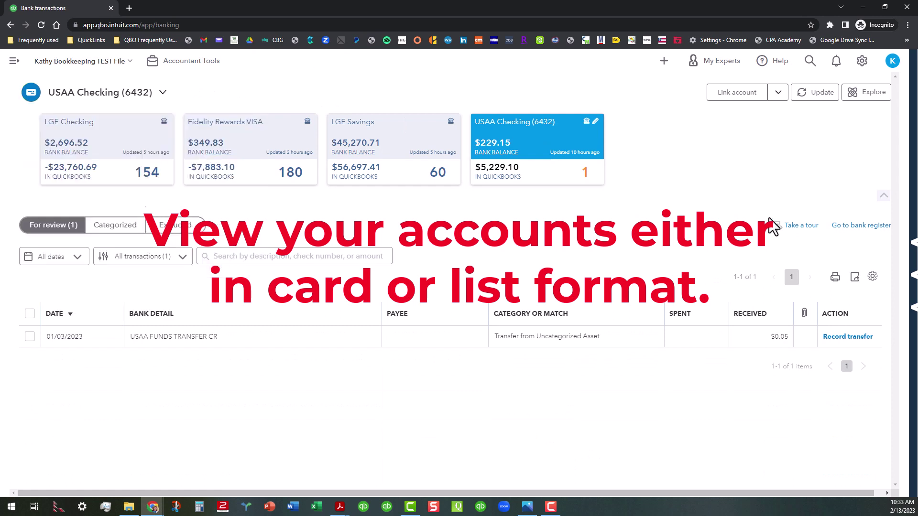
{"action": "left_click", "coordinate": [884, 197]}
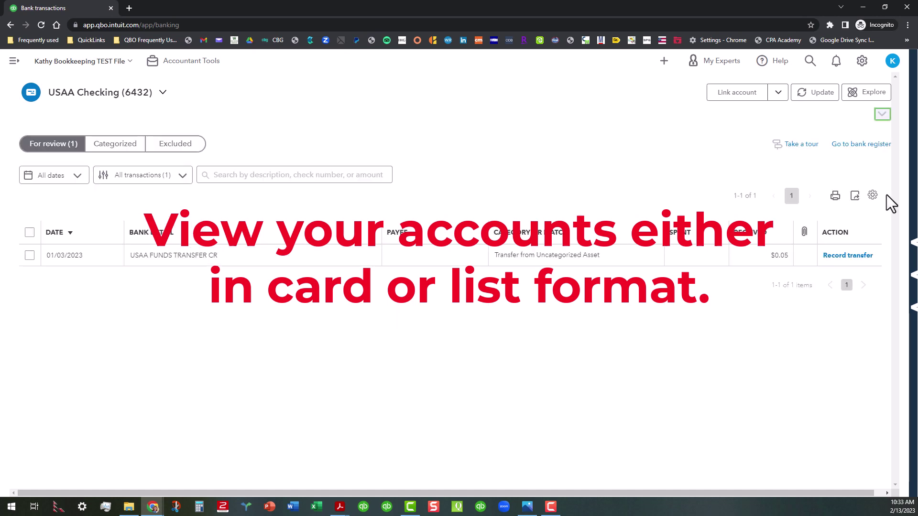
{"action": "left_click", "coordinate": [163, 93]}
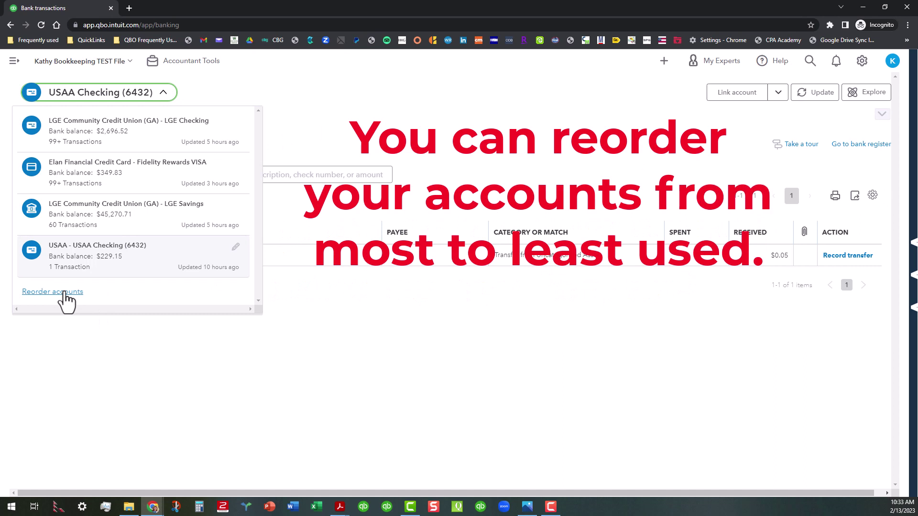
{"action": "left_click", "coordinate": [372, 87]}
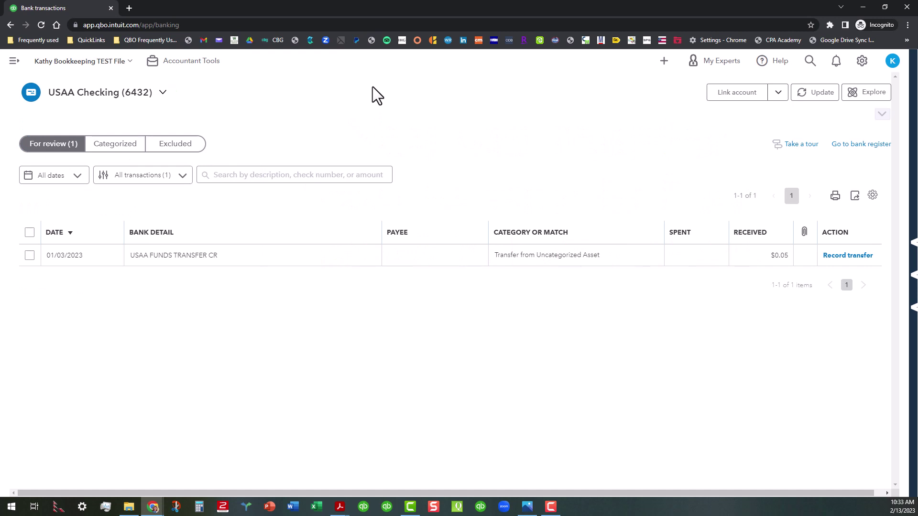
{"action": "left_click", "coordinate": [883, 114]}
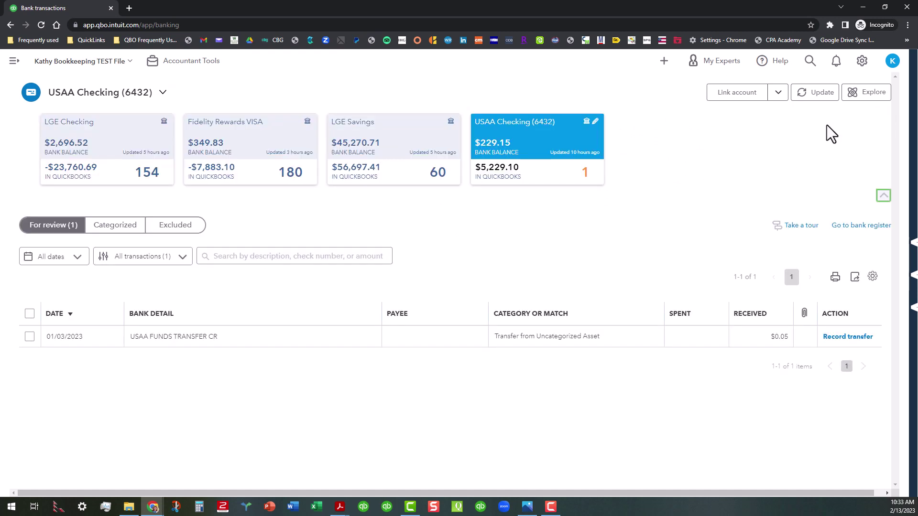
Switch to LGE Checking, review its Categorized and Excluded tabs, and finish on For review.
{"action": "left_click", "coordinate": [118, 160]}
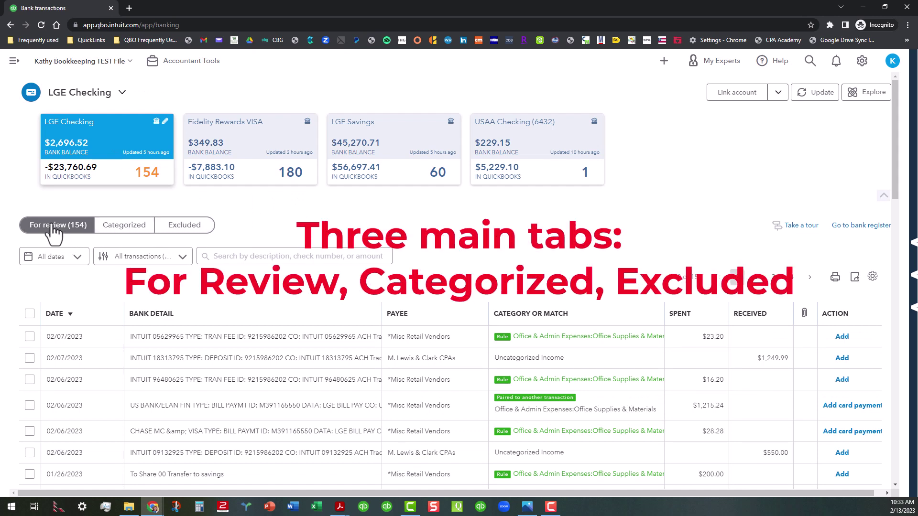
{"action": "left_click", "coordinate": [124, 227]}
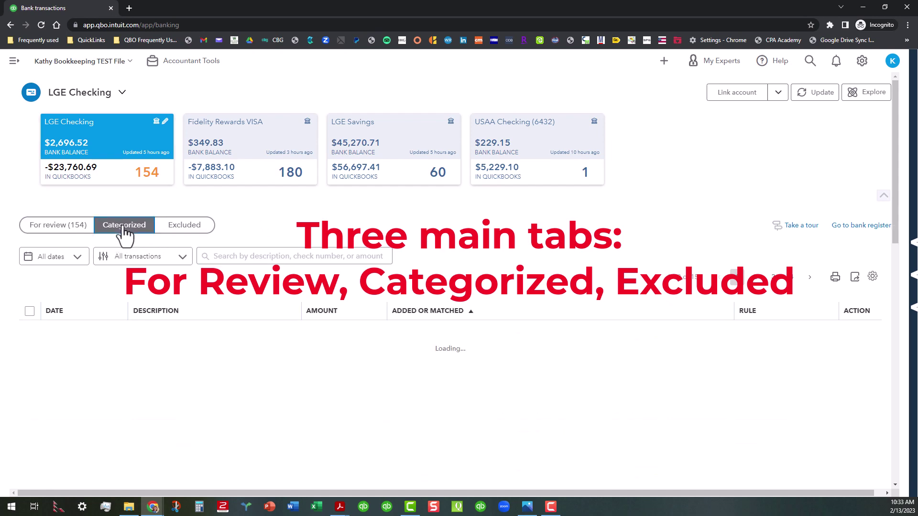
{"action": "left_click", "coordinate": [196, 228]}
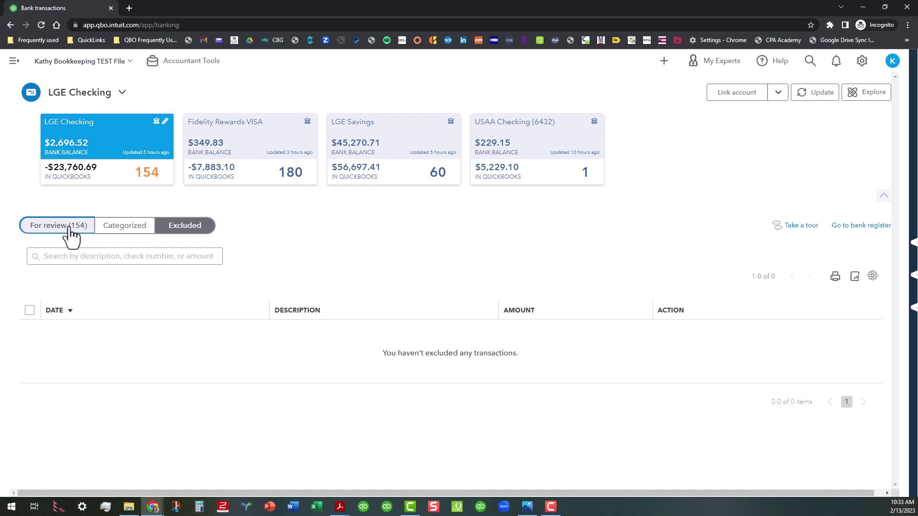
{"action": "left_click", "coordinate": [70, 230]}
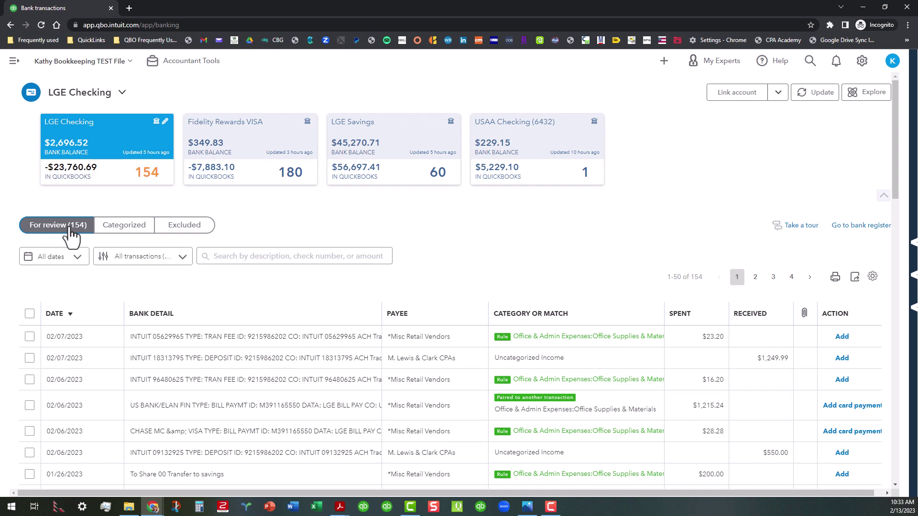
{"action": "left_click", "coordinate": [124, 228]}
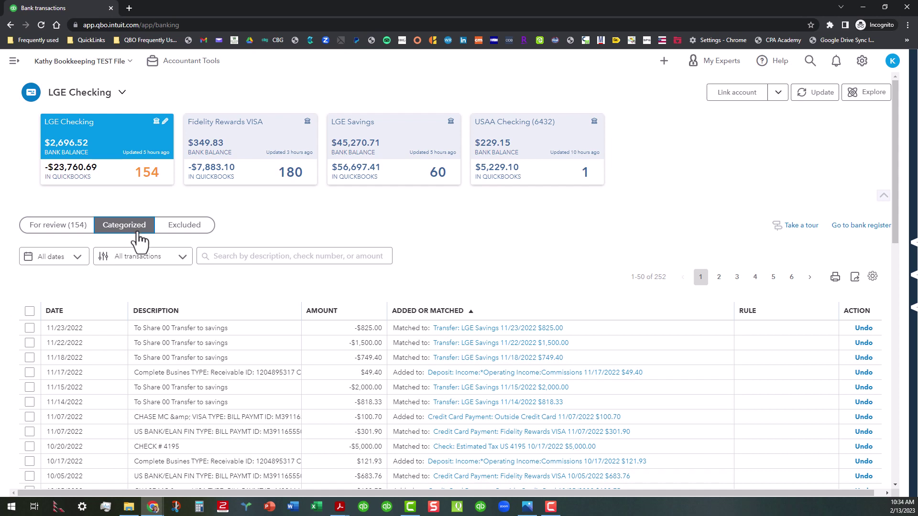
{"action": "left_click", "coordinate": [187, 229]}
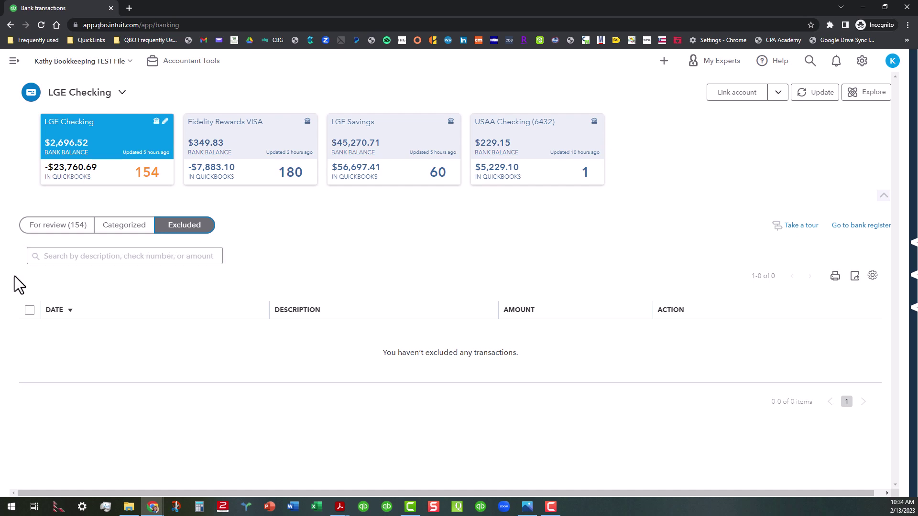
{"action": "left_click", "coordinate": [62, 233]}
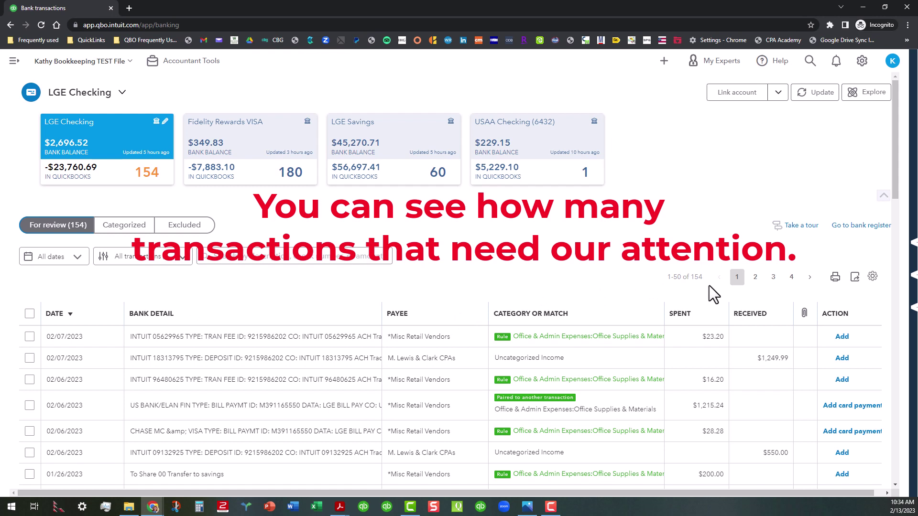
Check the table display settings and date range filter, leaving both unchanged.
{"action": "left_click", "coordinate": [873, 277]}
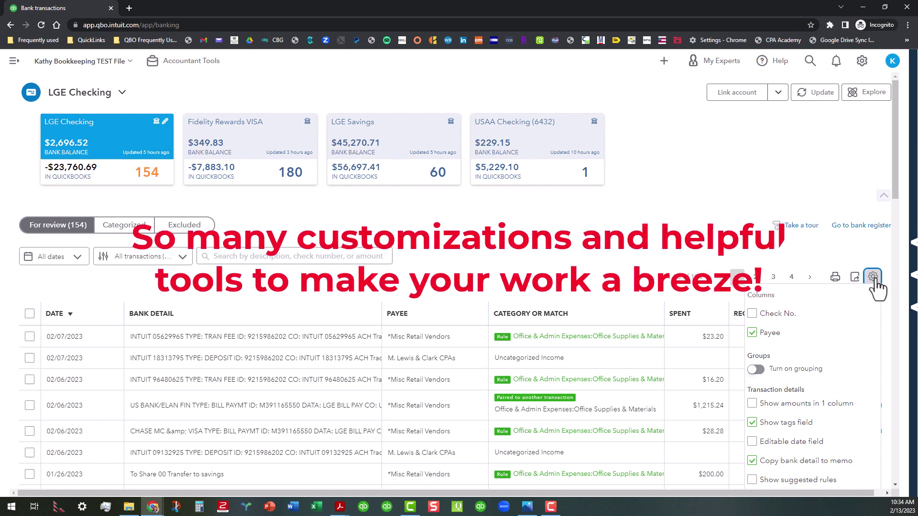
{"action": "left_click", "coordinate": [873, 277]}
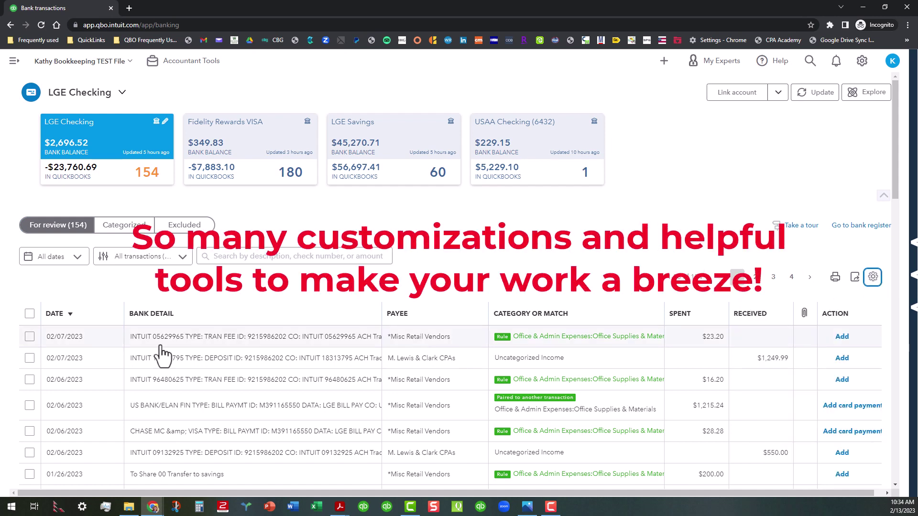
{"action": "left_click", "coordinate": [79, 258]}
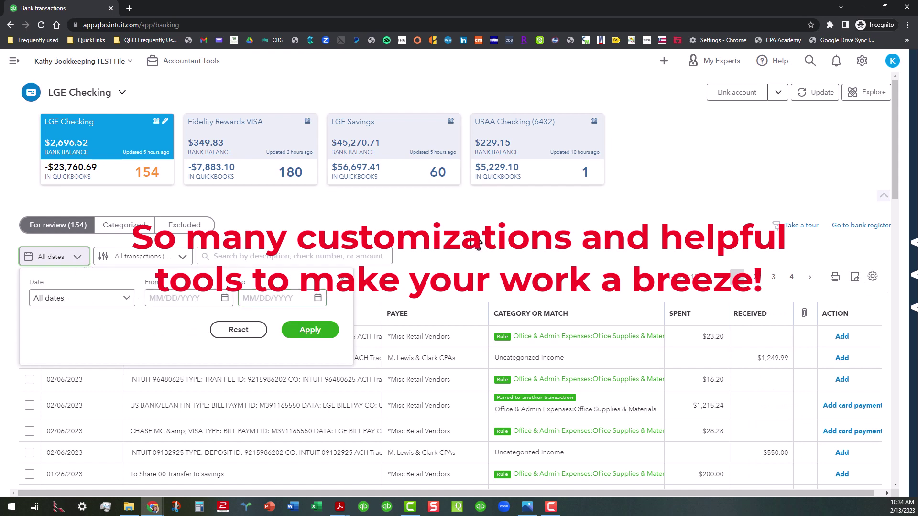
{"action": "left_click", "coordinate": [337, 276]}
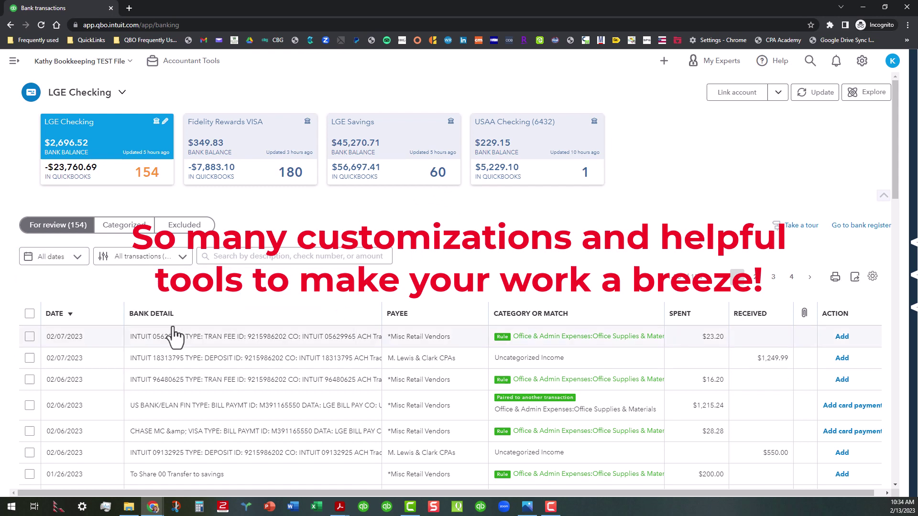
Leave the All transactions filter unchanged, focus transaction search, and scroll the 154-transaction list.
{"action": "left_click", "coordinate": [183, 261]}
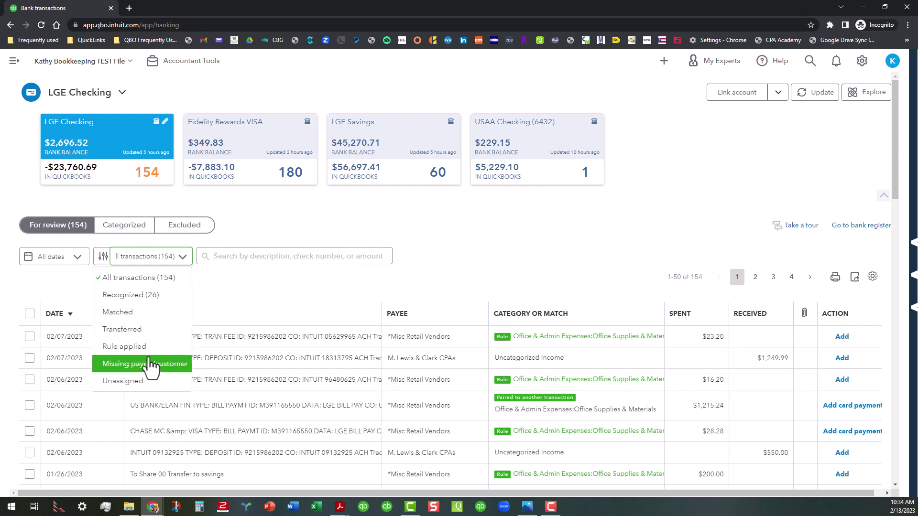
{"action": "left_click", "coordinate": [246, 256]}
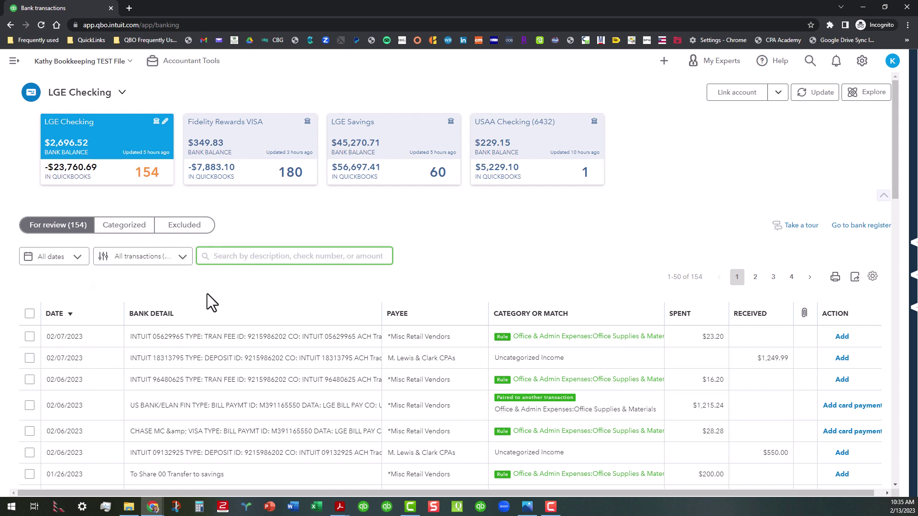
{"action": "scroll", "coordinate": [231, 330], "scroll_direction": "down", "scroll_amount": 1}
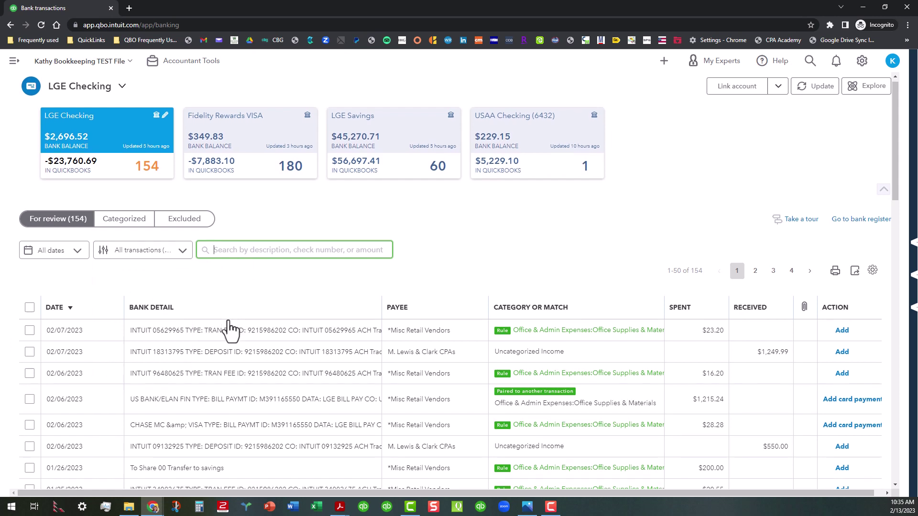
{"action": "scroll", "coordinate": [230, 330], "scroll_direction": "down", "scroll_amount": 7}
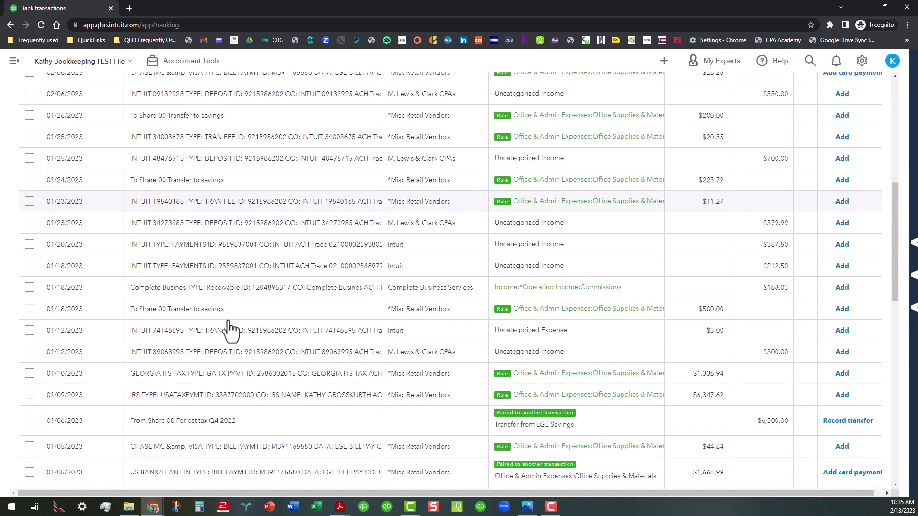
{"action": "scroll", "coordinate": [231, 330], "scroll_direction": "up", "scroll_amount": 8}
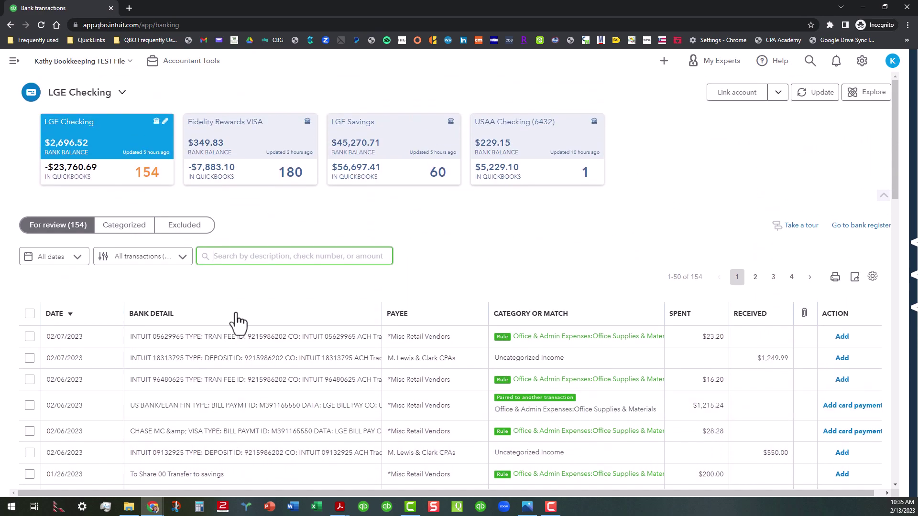
Toggle the Date sort oldest/newest, then sort by Bank Detail to group transactions such as DISCOVER BANK transfers.
{"action": "left_click", "coordinate": [106, 319]}
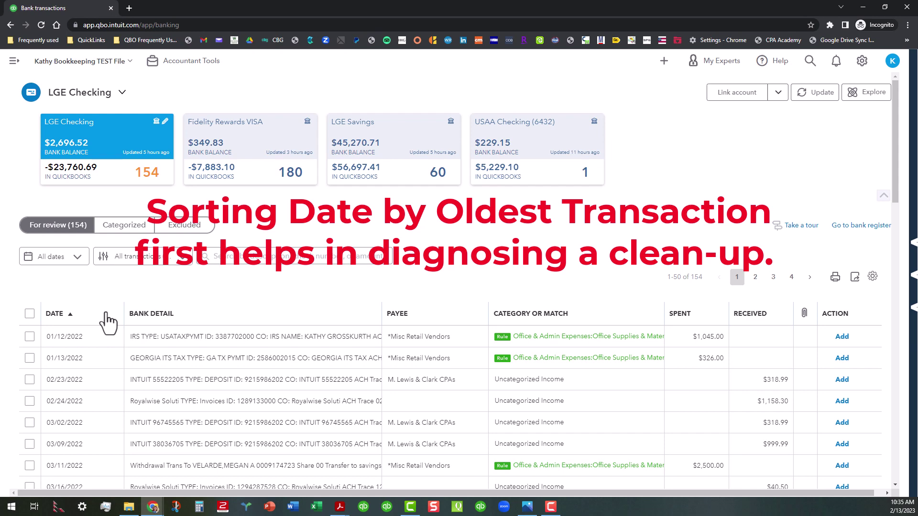
{"action": "left_click", "coordinate": [106, 317]}
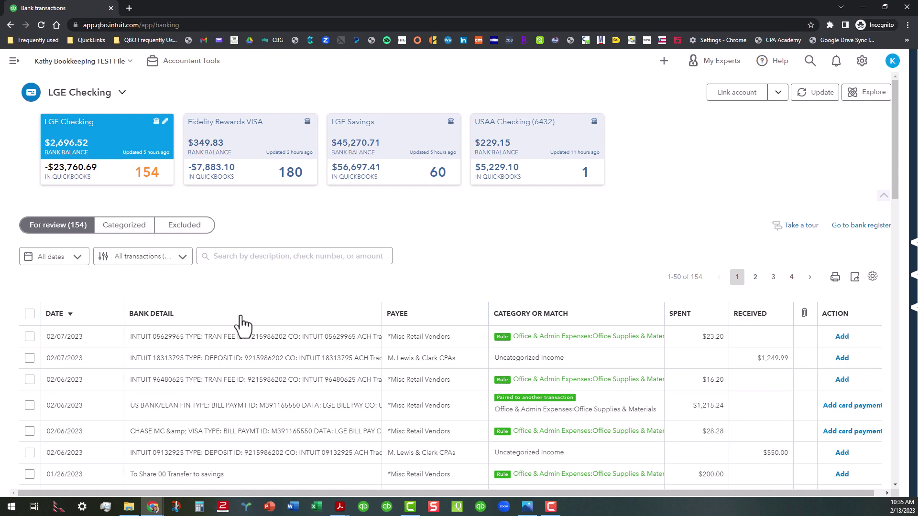
{"action": "left_click", "coordinate": [242, 317]}
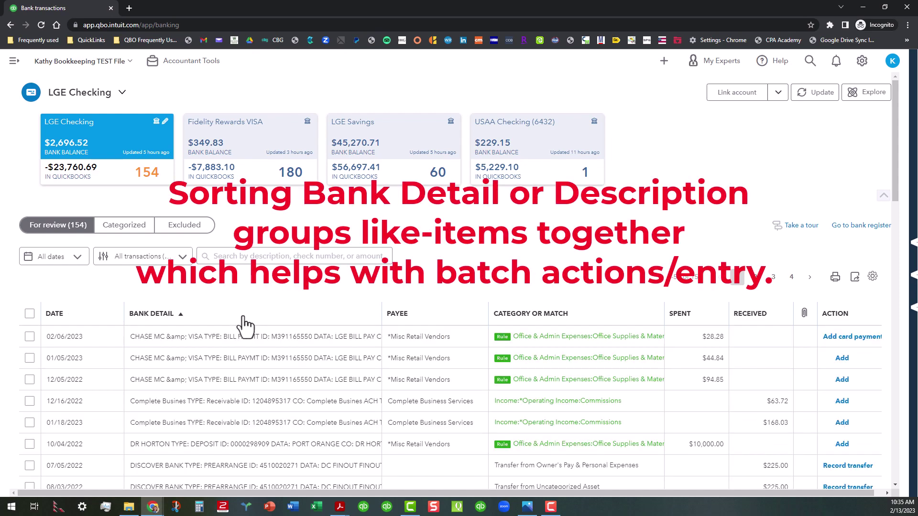
{"action": "scroll", "coordinate": [245, 325], "scroll_direction": "down", "scroll_amount": 10}
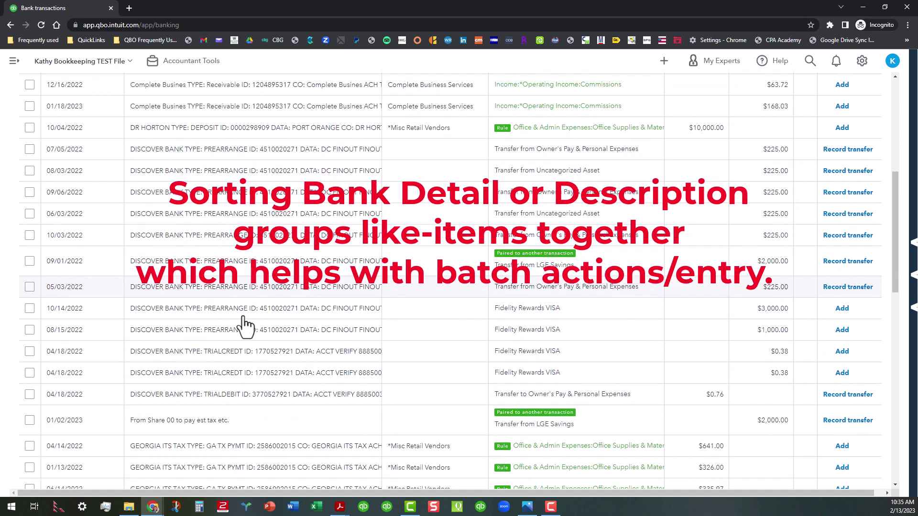
{"action": "scroll", "coordinate": [244, 325], "scroll_direction": "up", "scroll_amount": 10}
{"action": "scroll", "coordinate": [245, 325], "scroll_direction": "down", "scroll_amount": 12}
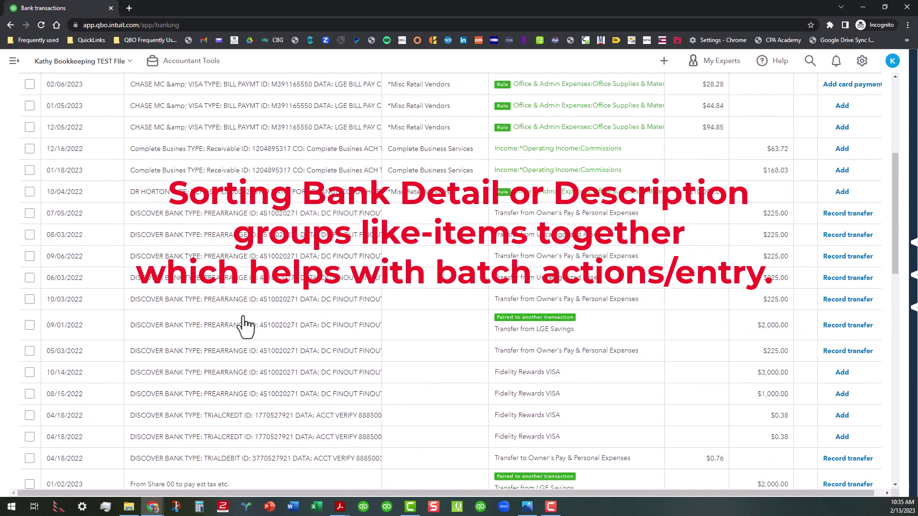
{"action": "scroll", "coordinate": [244, 326], "scroll_direction": "down", "scroll_amount": 15}
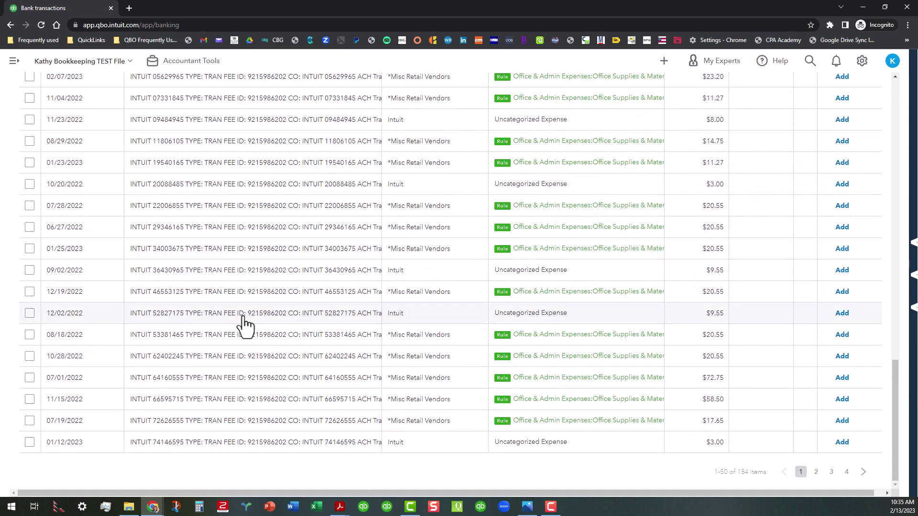
{"action": "scroll", "coordinate": [245, 325], "scroll_direction": "up", "scroll_amount": 8}
{"action": "scroll", "coordinate": [244, 318], "scroll_direction": "up", "scroll_amount": 12}
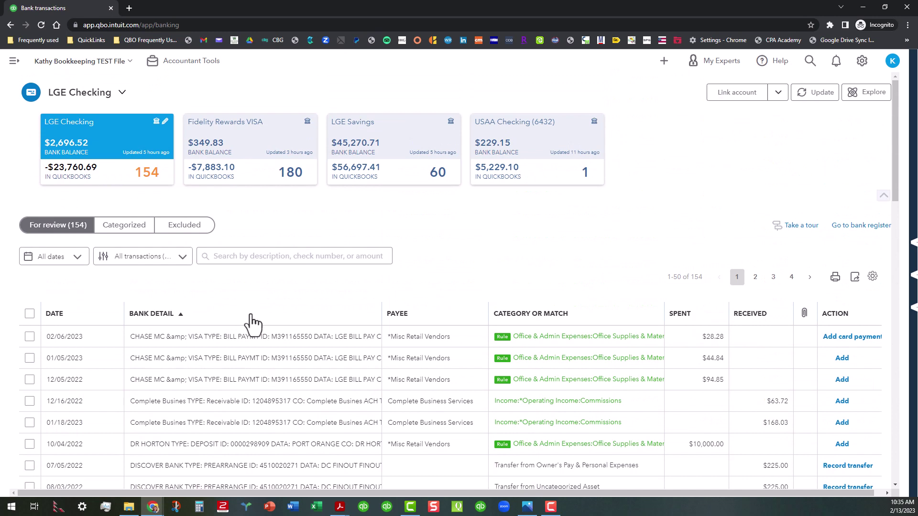
Sort LGE Checking's For review transactions by Payee ascending and scroll through the results.
{"action": "left_click", "coordinate": [429, 316]}
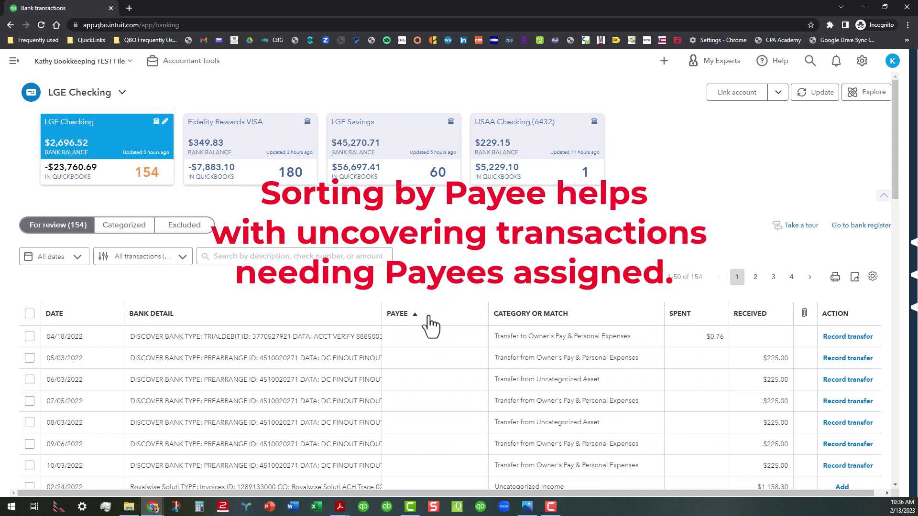
{"action": "scroll", "coordinate": [430, 341], "scroll_direction": "down", "scroll_amount": 1}
{"action": "scroll", "coordinate": [430, 348], "scroll_direction": "down", "scroll_amount": 9}
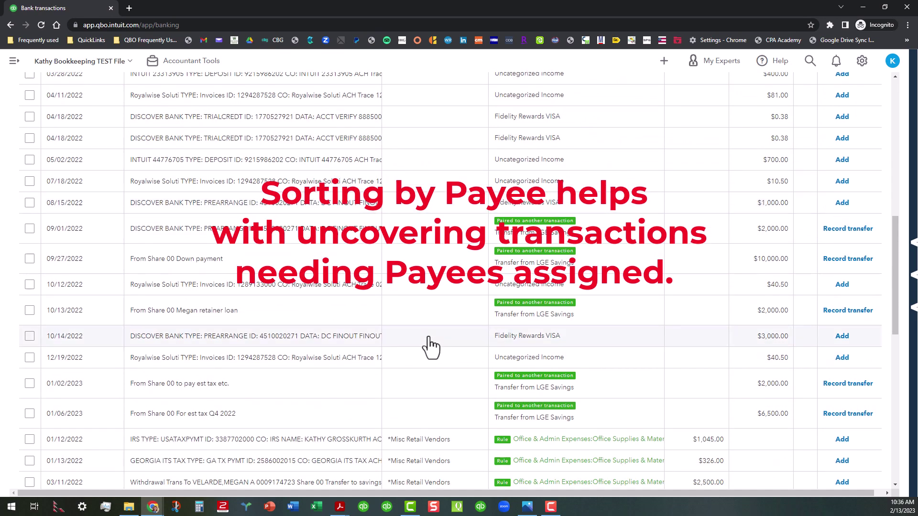
{"action": "scroll", "coordinate": [430, 344], "scroll_direction": "up", "scroll_amount": 10}
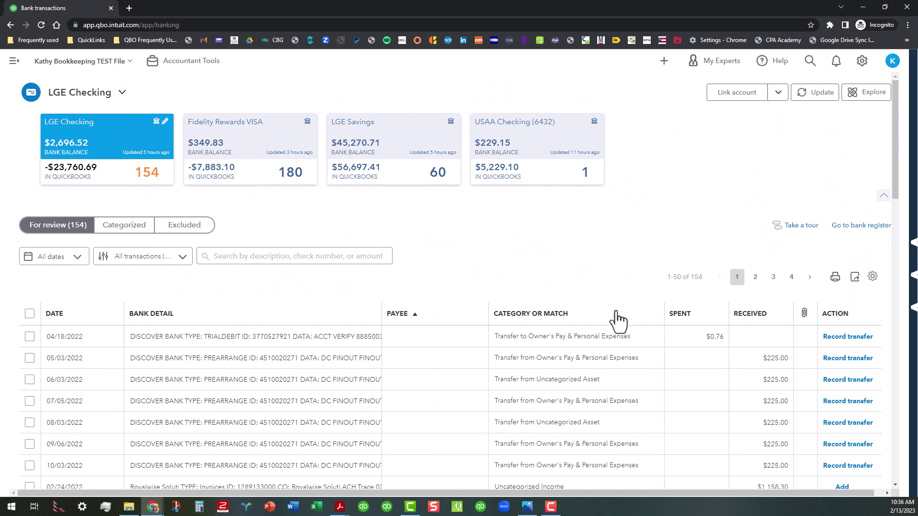
{"action": "scroll", "coordinate": [617, 320], "scroll_direction": "down", "scroll_amount": 6}
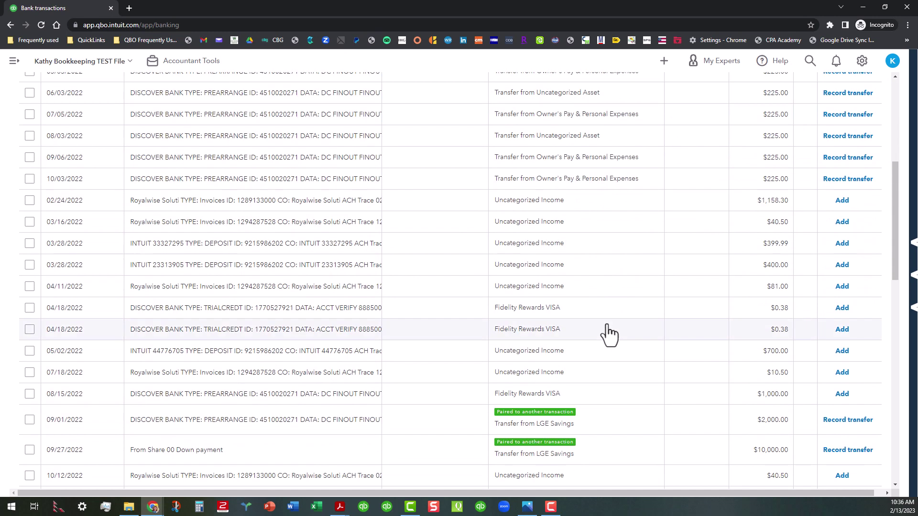
{"action": "scroll", "coordinate": [607, 325], "scroll_direction": "up", "scroll_amount": 6}
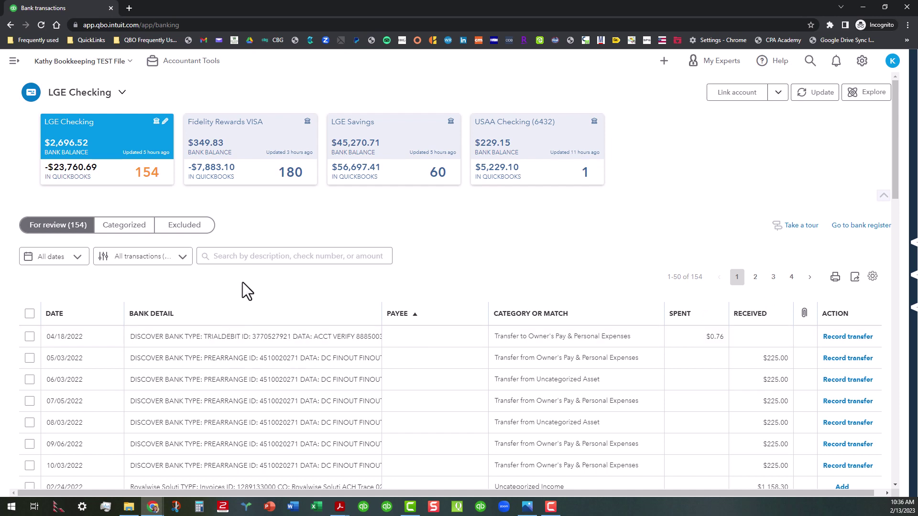
{"action": "left_click", "coordinate": [231, 254]}
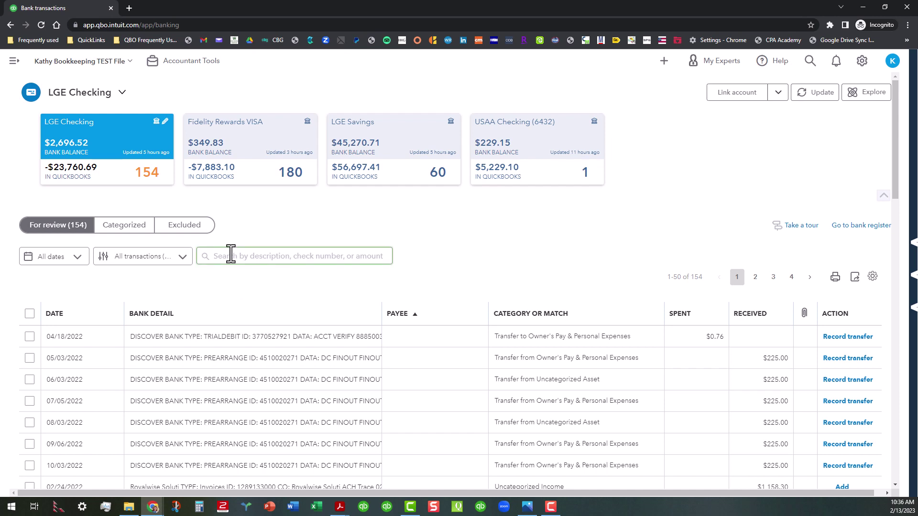